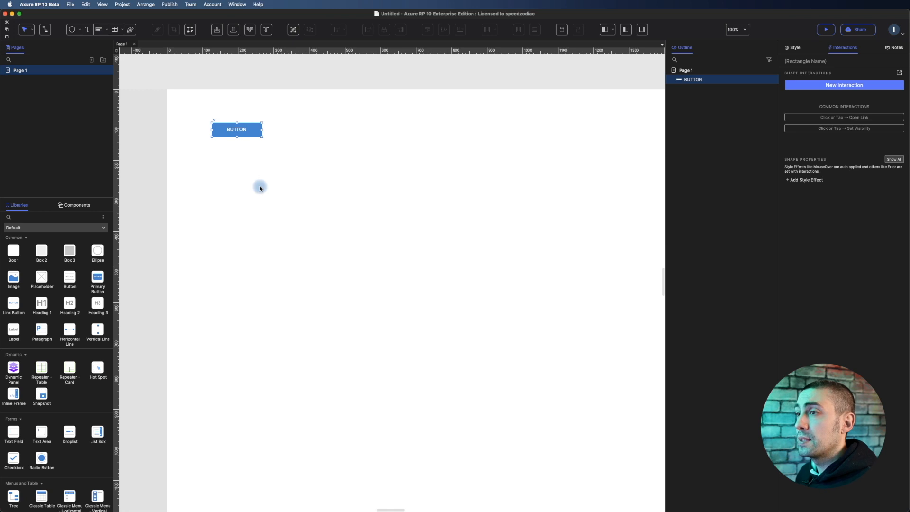
Step: Place a Box 2 shape below the button and name the two widgets Rectangle and Btn
drag(41, 255, 213, 148)
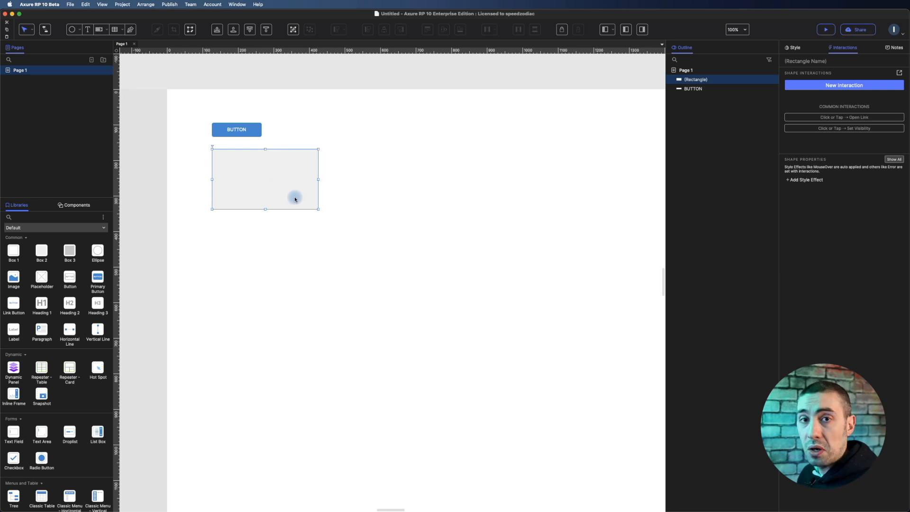
click(238, 129)
click(803, 61)
text(Btn)
key(Return)
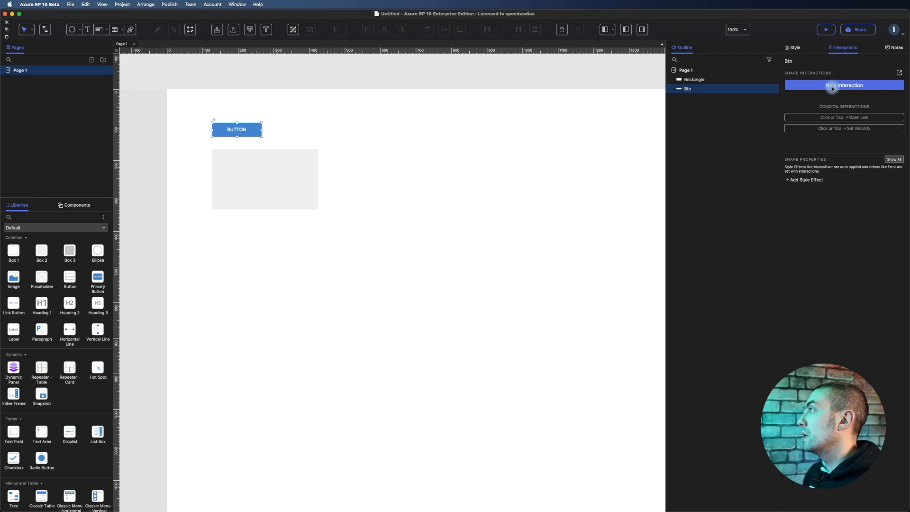
Step: Give the button a Click or Tap interaction with a Set Size action targeting This Widget
click(832, 86)
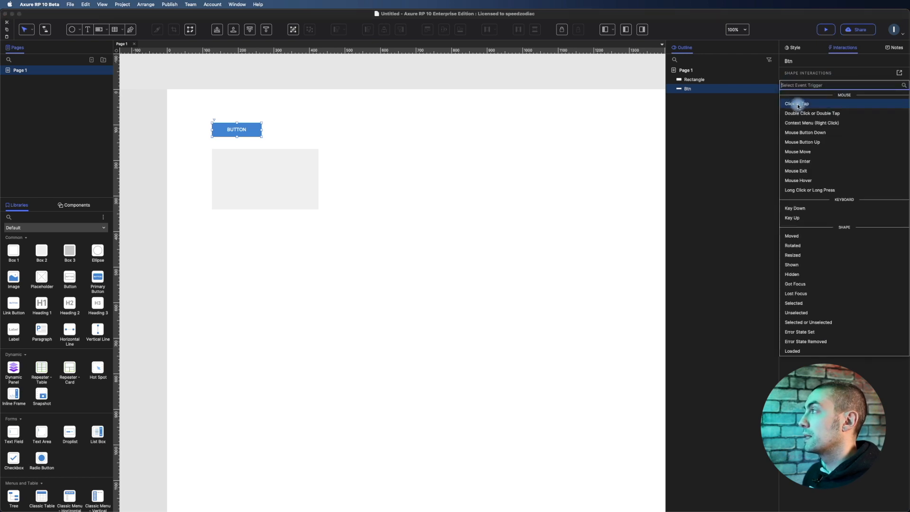
click(798, 105)
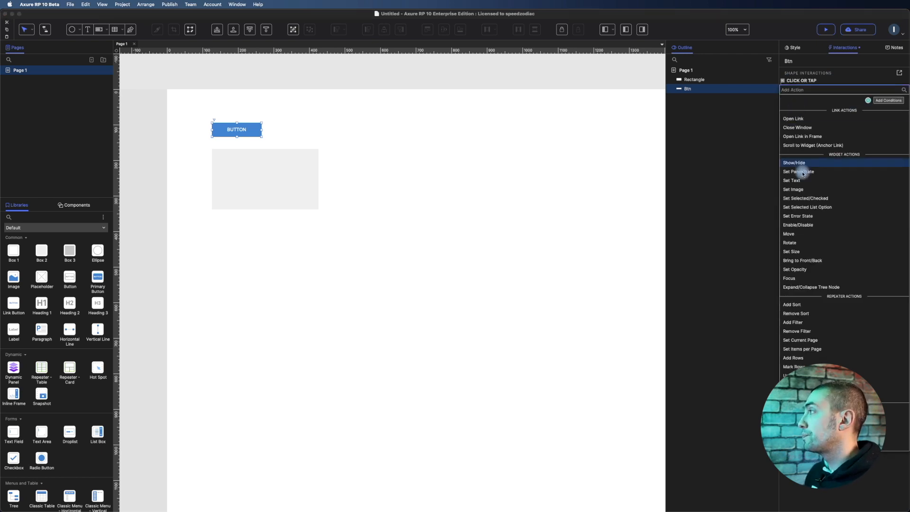
click(797, 252)
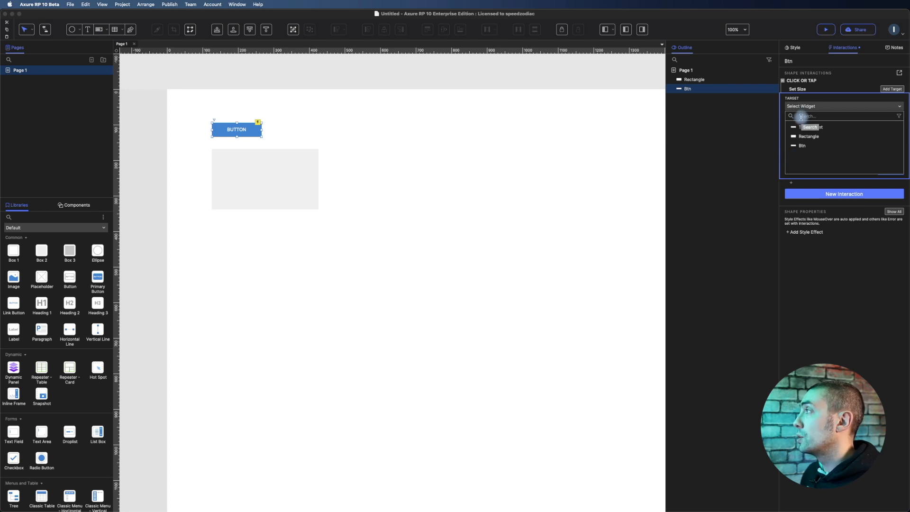
click(821, 127)
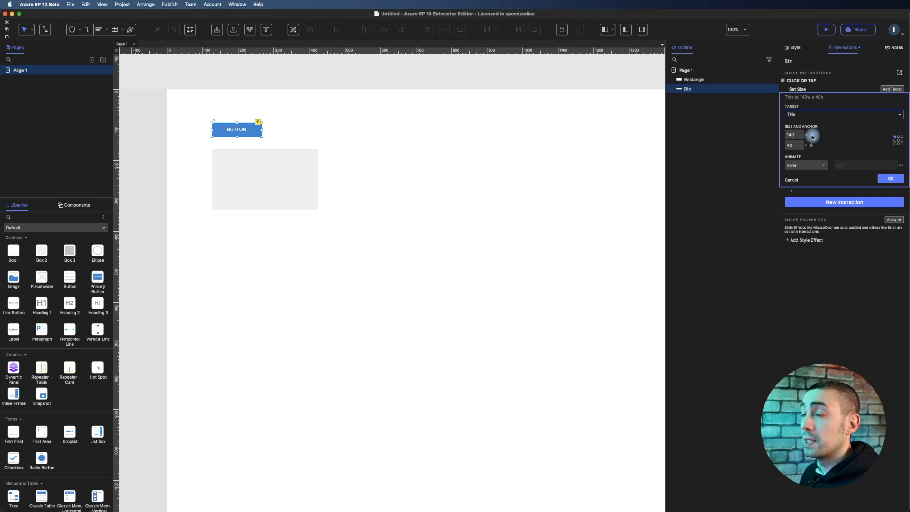
Step: Replace the Set Size width with the expression [[This.width+50]], inserting the This variable
click(812, 135)
drag(519, 182, 524, 156)
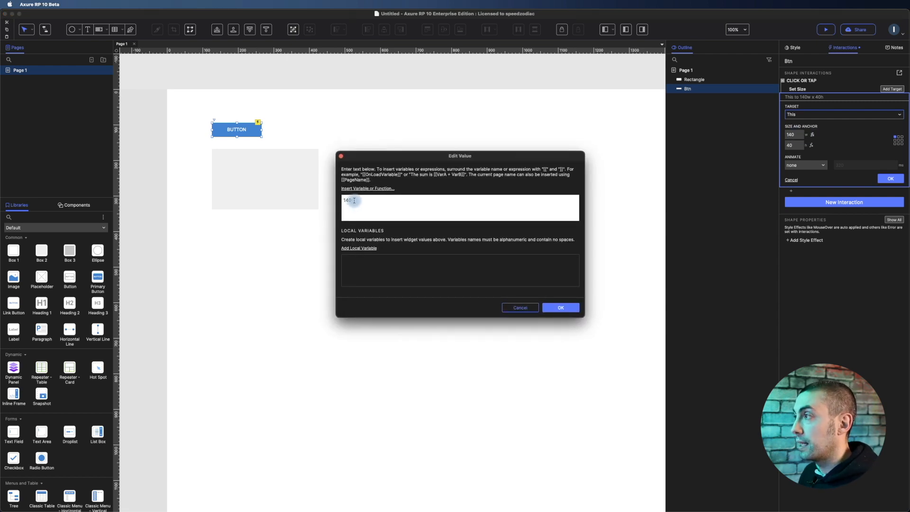
drag(351, 201, 316, 197)
key(BackSpace)
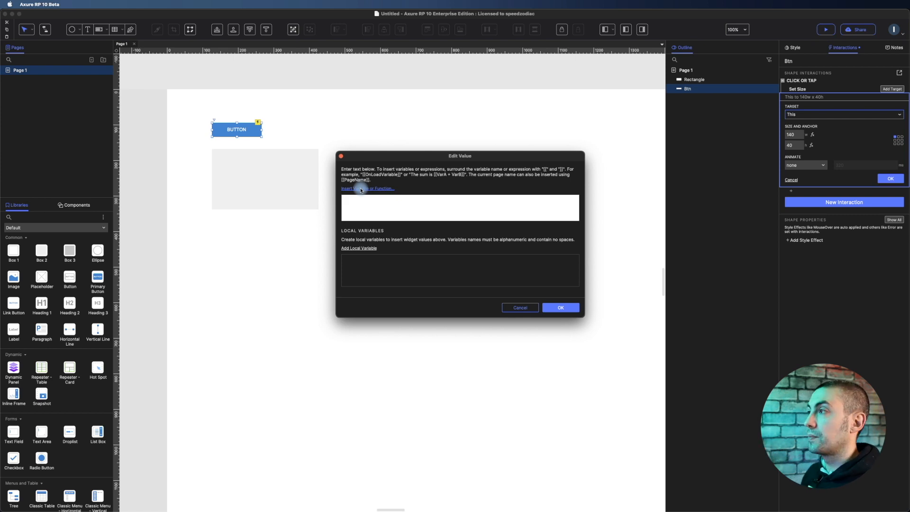
click(360, 189)
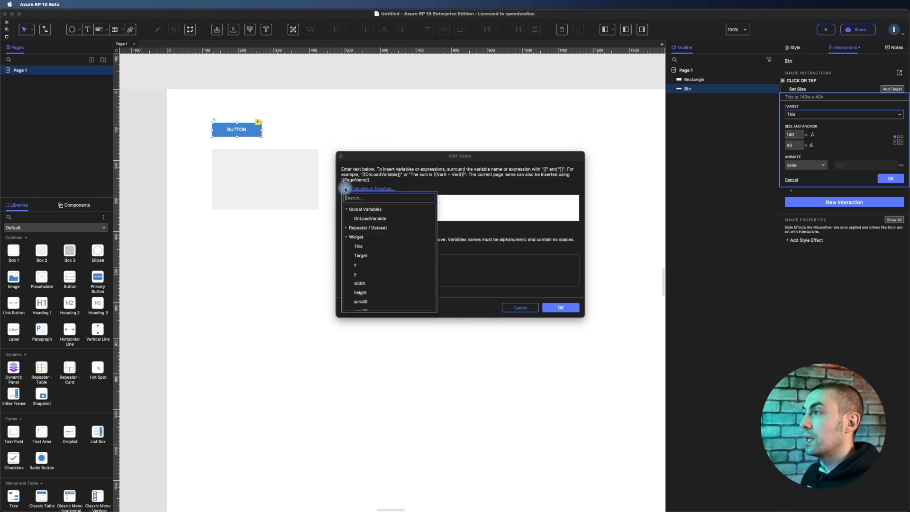
click(361, 248)
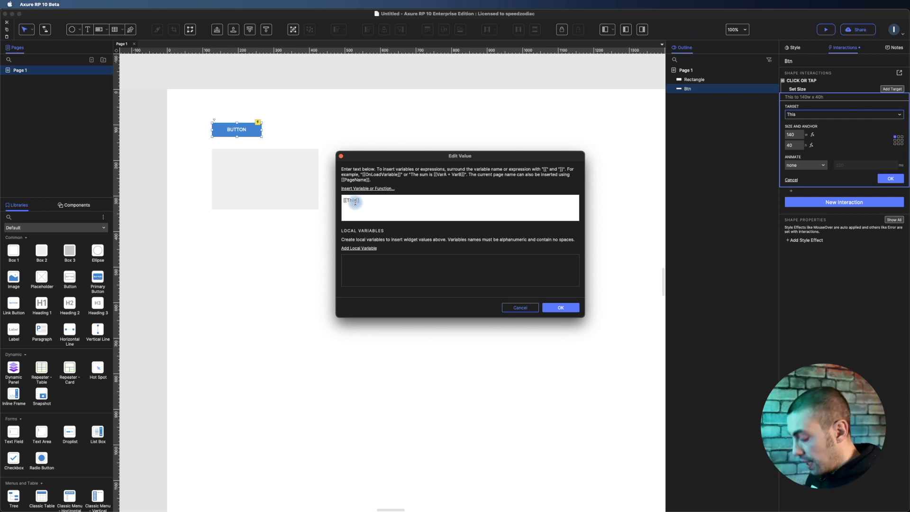
text(.width)
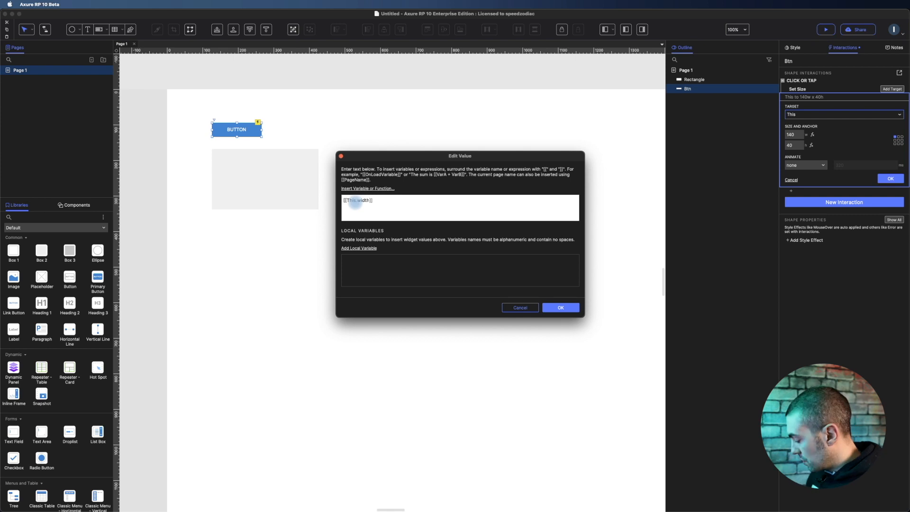
text(+50)
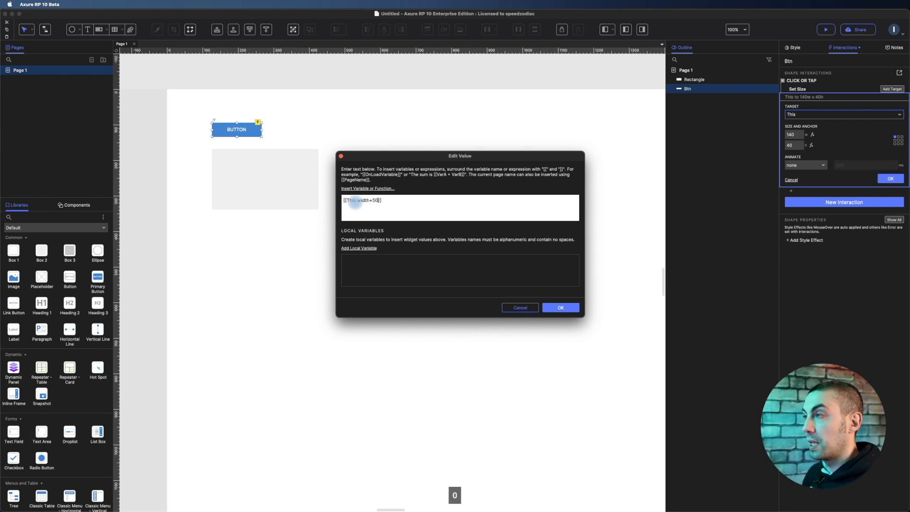
click(406, 268)
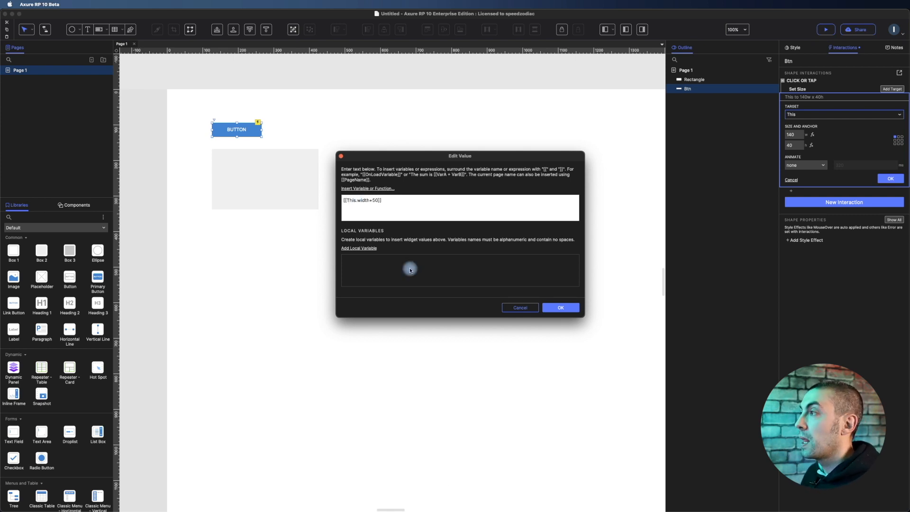
click(561, 311)
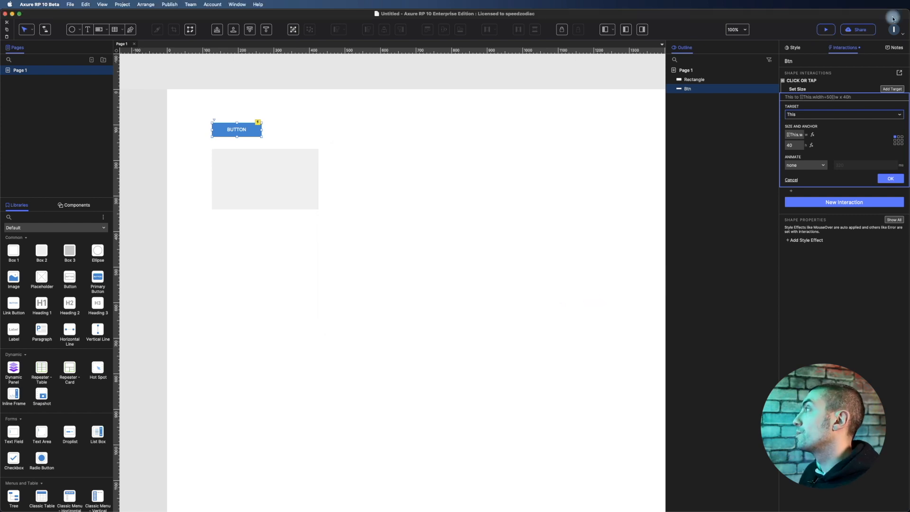
Step: Preview the page in the browser and trigger the button several times to test its widening
click(829, 31)
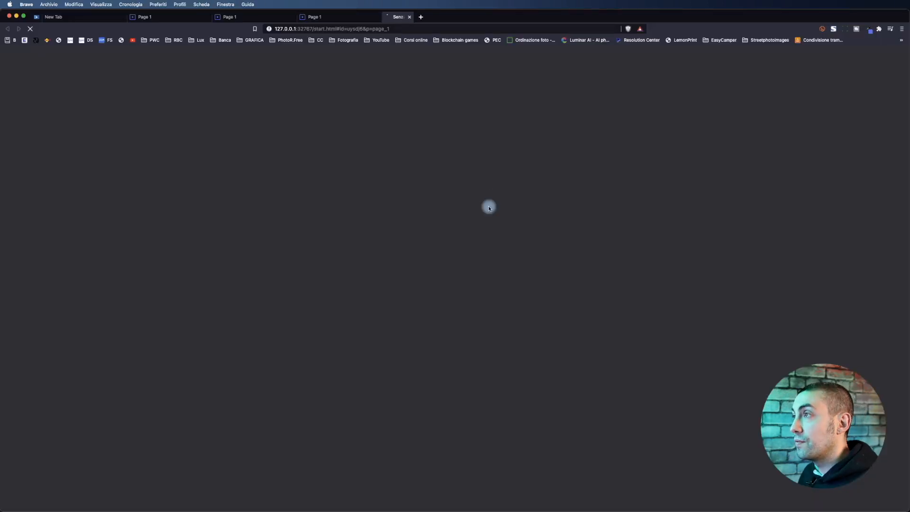
click(427, 100)
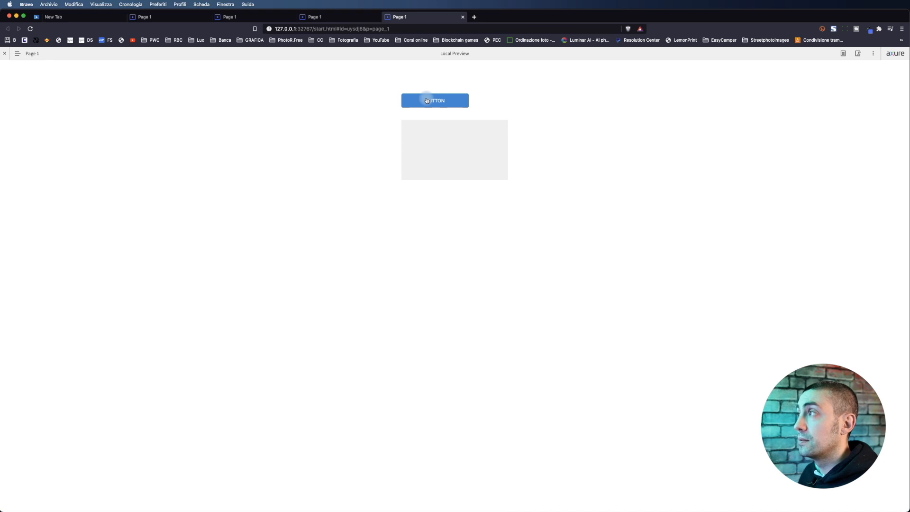
click(427, 100)
click(422, 107)
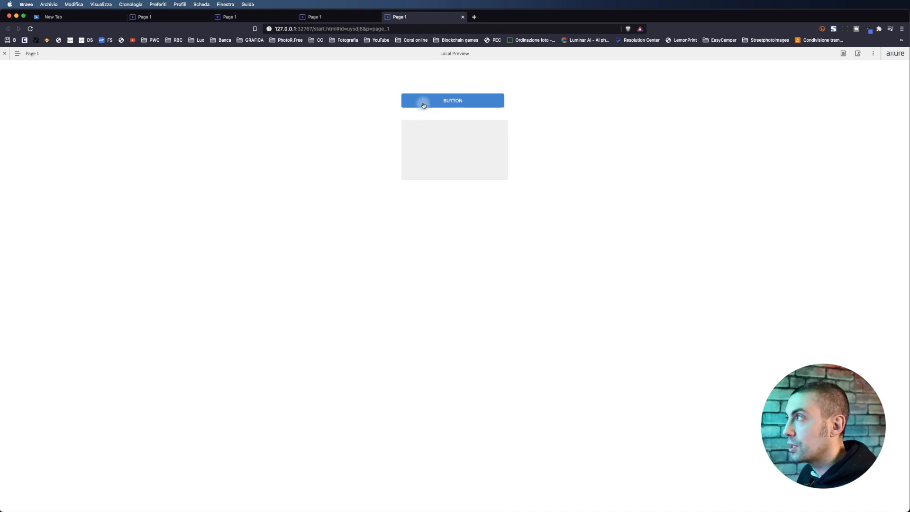
click(425, 105)
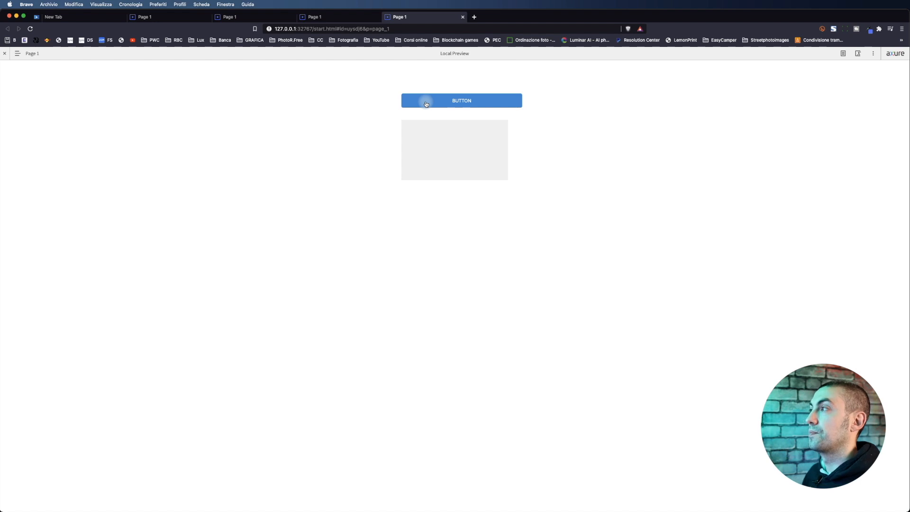
Step: Return to Axure RP and change the Set Size target to Rectangle
key(super+Tab)
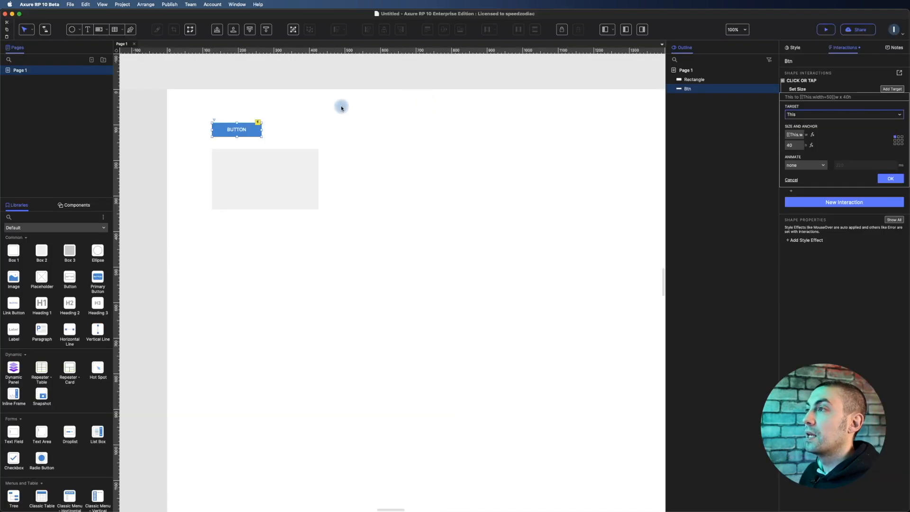
click(804, 114)
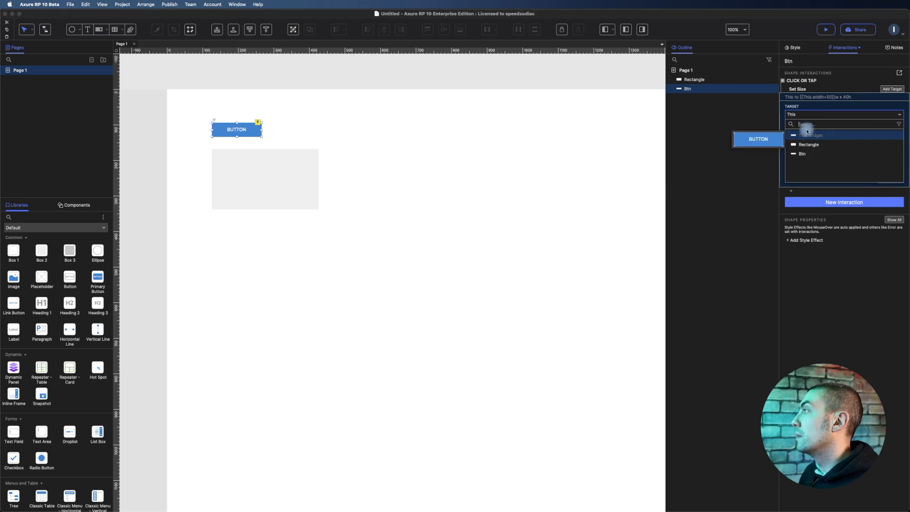
click(802, 144)
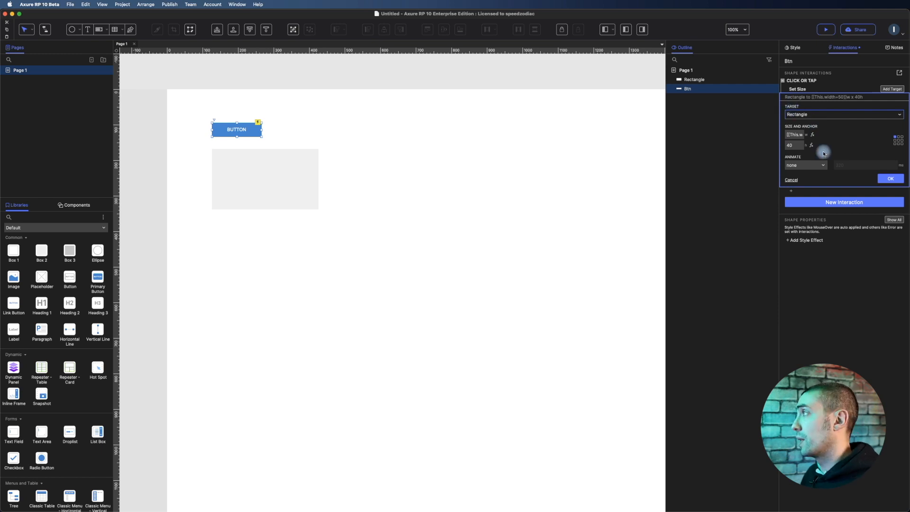
Step: Replace Rectangle's Set Size width with the expression [[Target.width+50]], inserting the Target variable
click(813, 135)
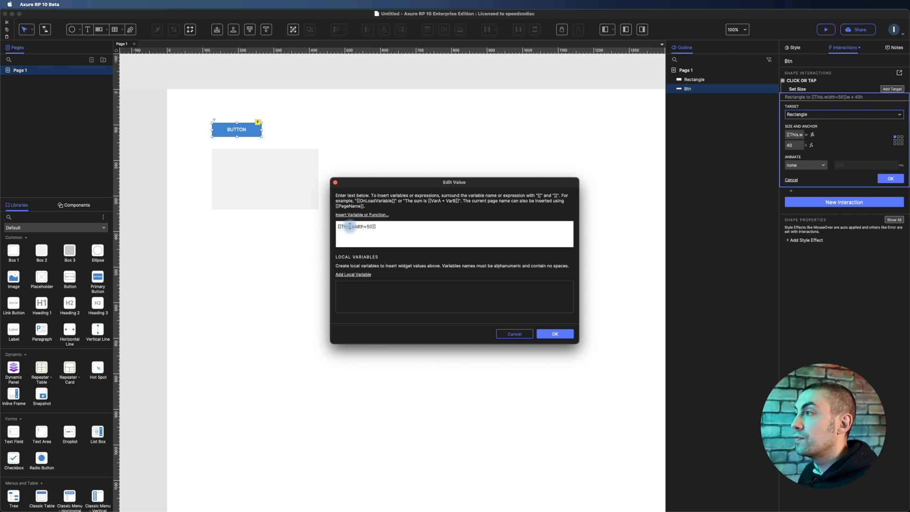
drag(377, 227, 304, 223)
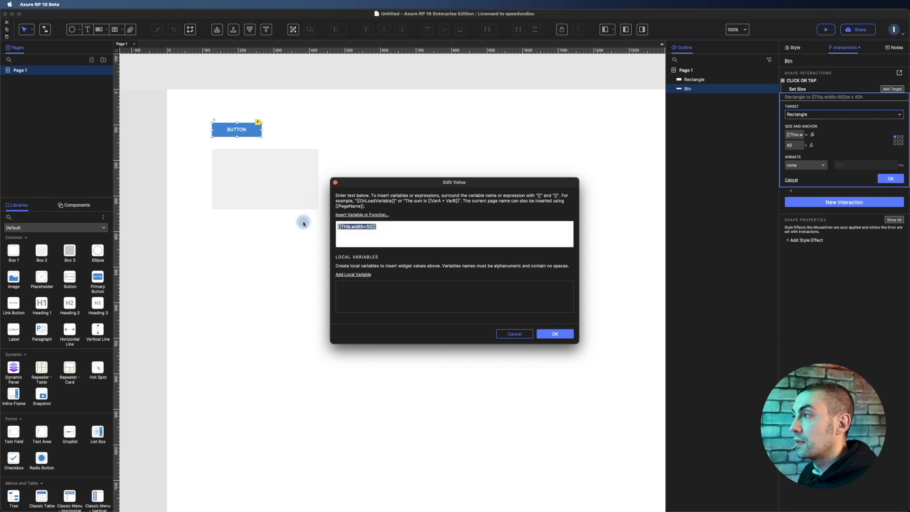
click(368, 216)
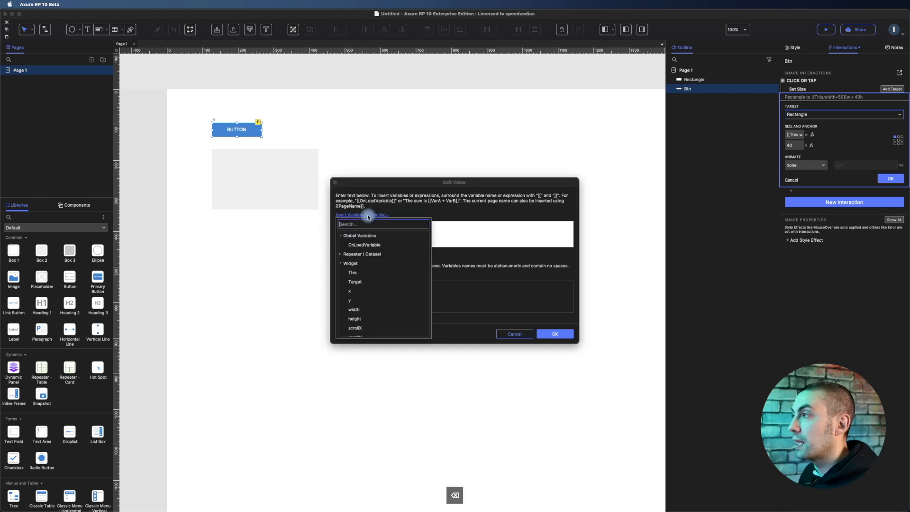
click(362, 282)
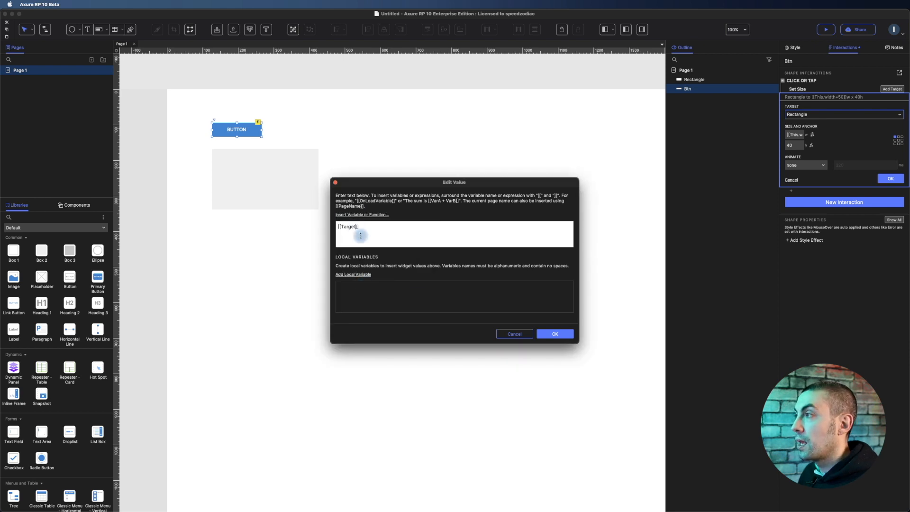
key(Left)
key(Left)
text(.width)
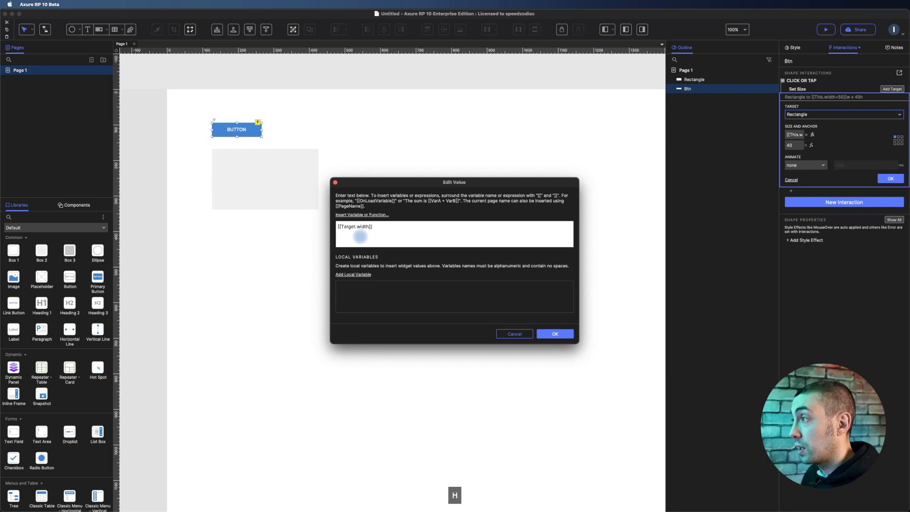
text(+50)
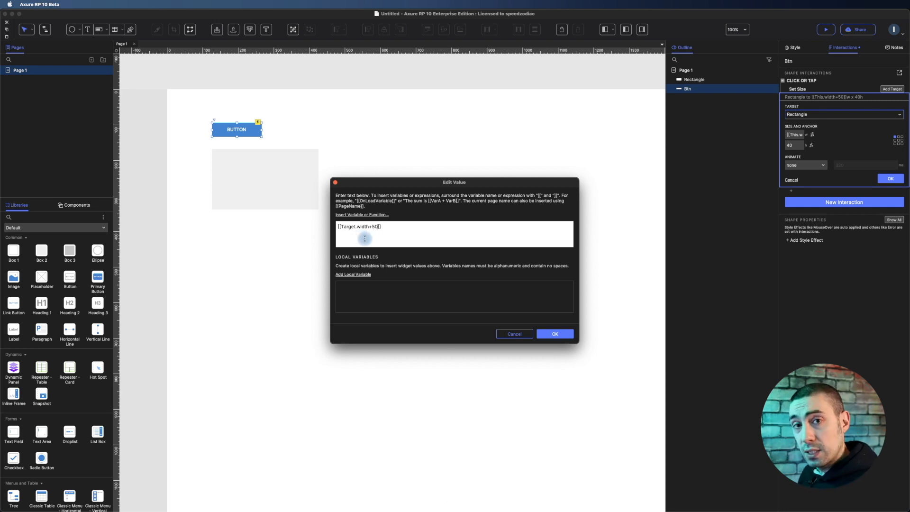
click(551, 334)
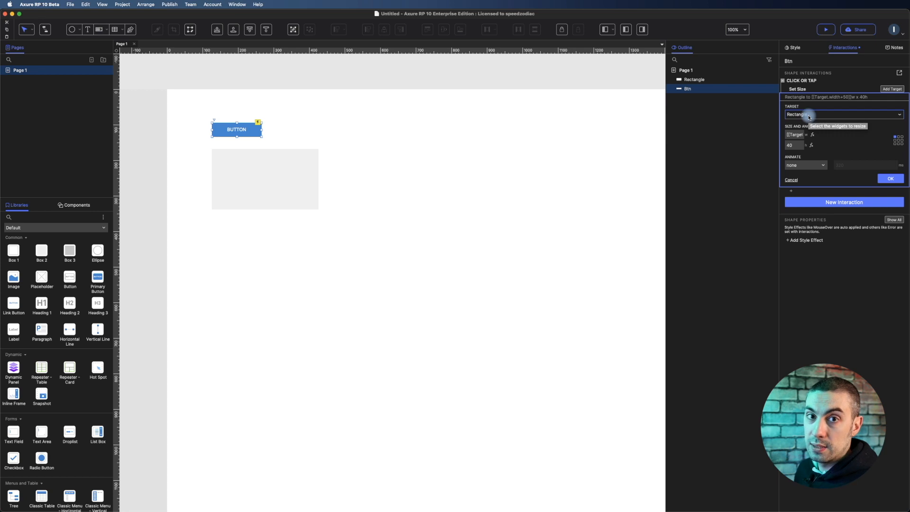
Step: Preview the page in the browser and trigger the button repeatedly to test how Rectangle resizes
click(826, 32)
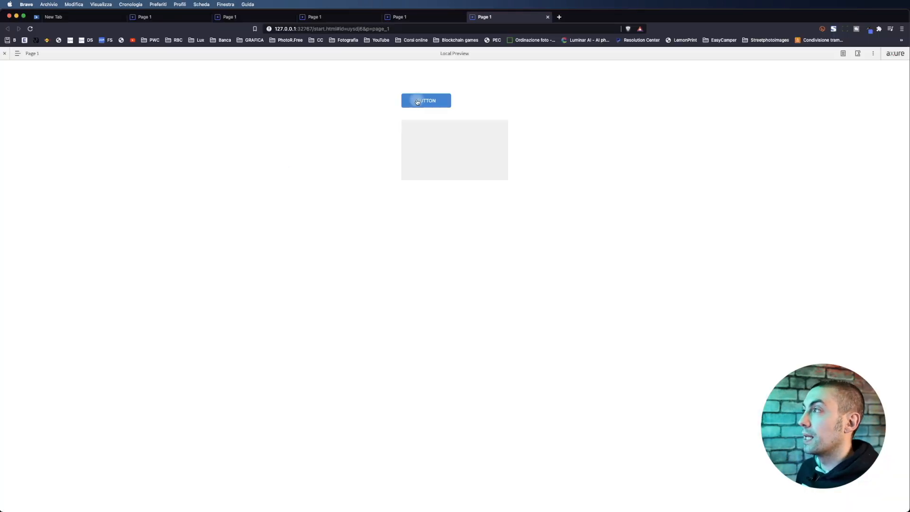
click(418, 102)
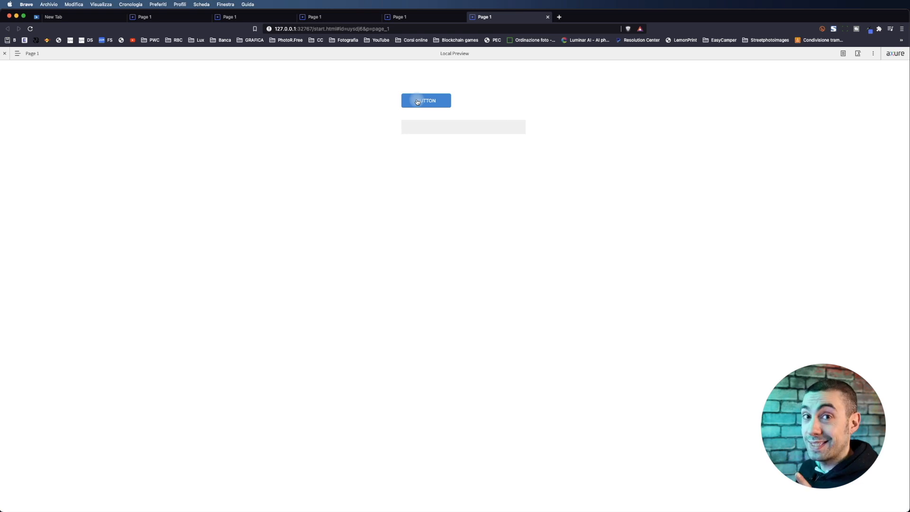
click(417, 102)
click(417, 102)
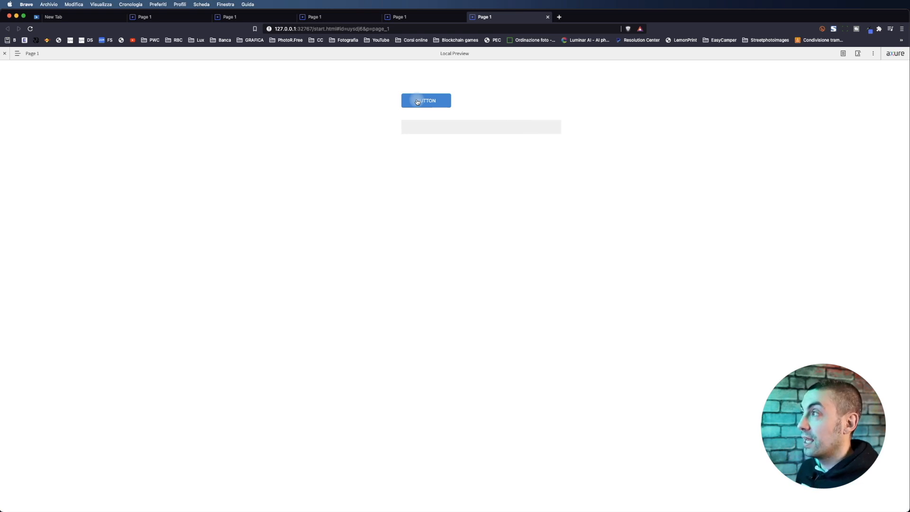
click(418, 102)
click(417, 101)
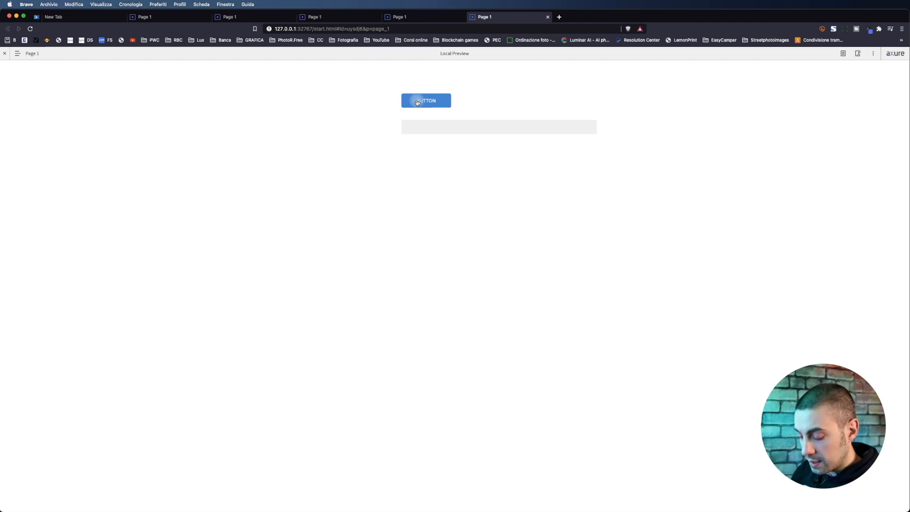
Step: Return to Axure RP and clear the height value in Rectangle's Set Size action
key(super+Tab)
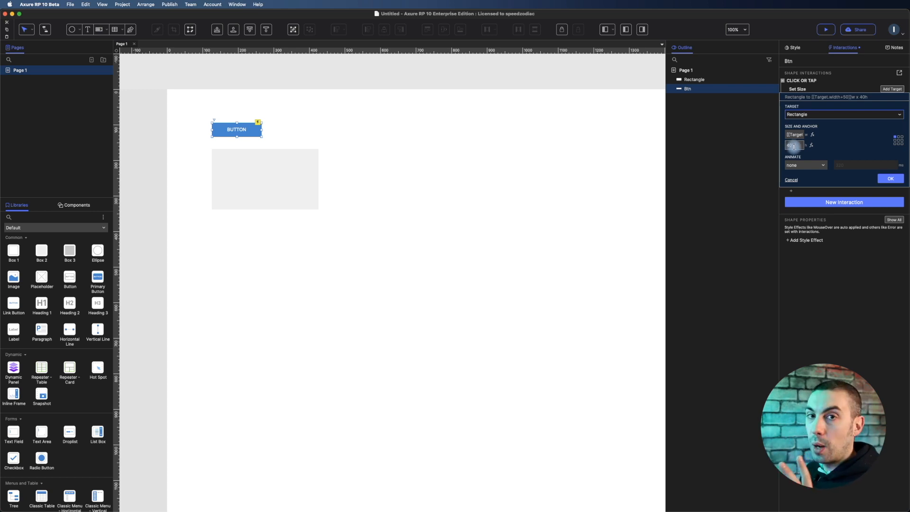
drag(790, 146, 766, 146)
key(BackSpace)
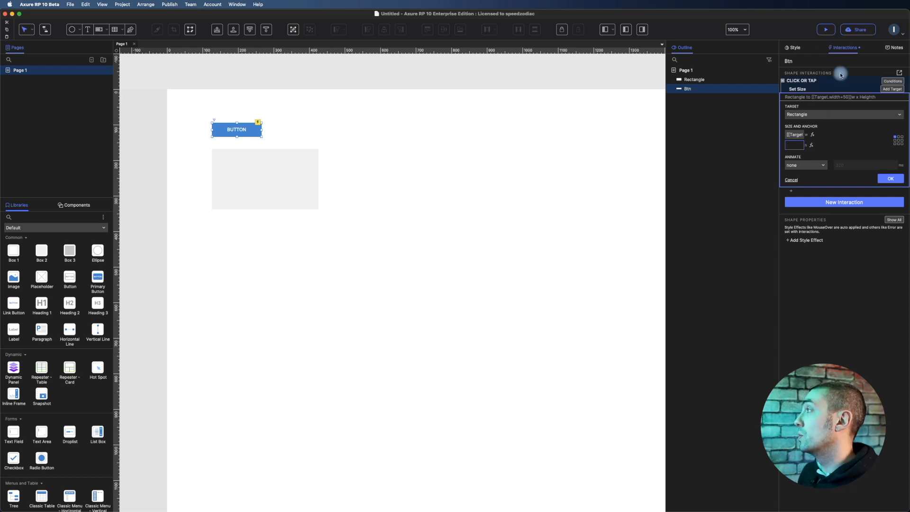
Step: Preview the page in the browser and trigger the button several times to test Rectangle with no height value set
click(825, 30)
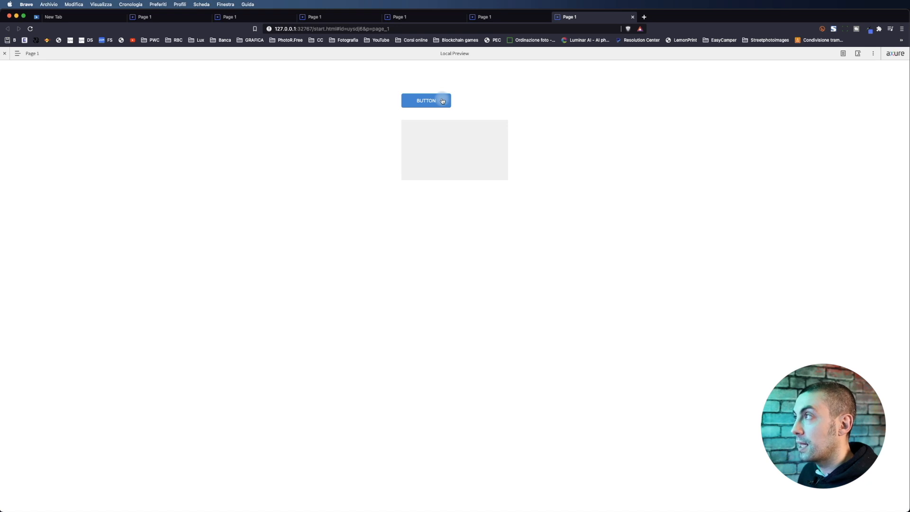
click(442, 100)
click(442, 101)
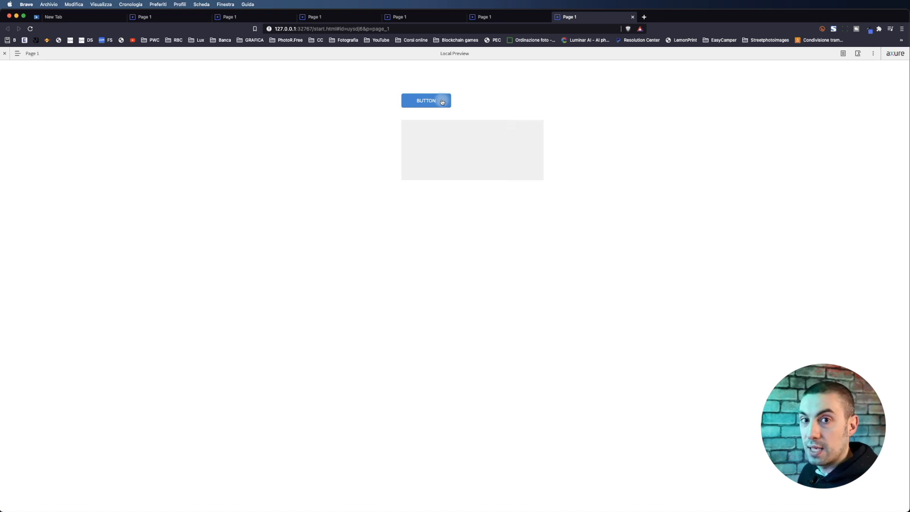
click(442, 101)
click(442, 101)
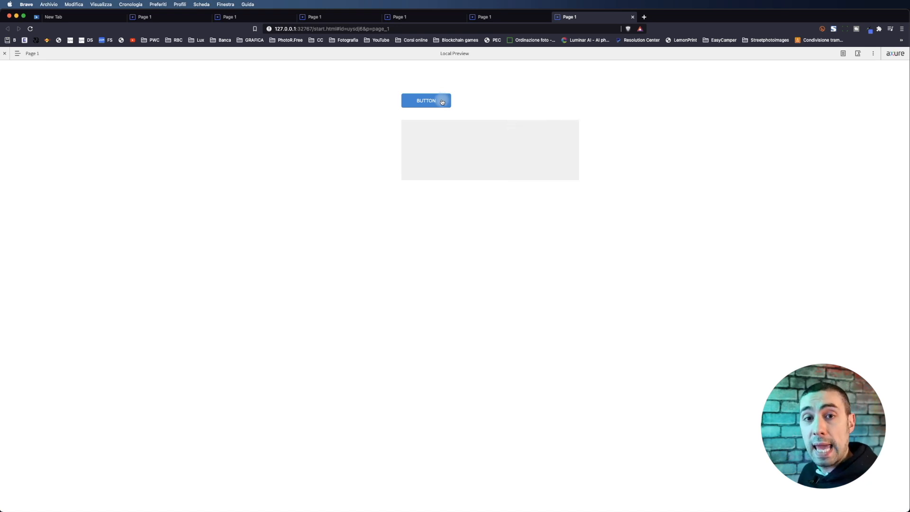
Step: Return to Axure RP and copy Rectangle's width expression [[Target.width+50]] into the Set Size height value
key(super+Tab)
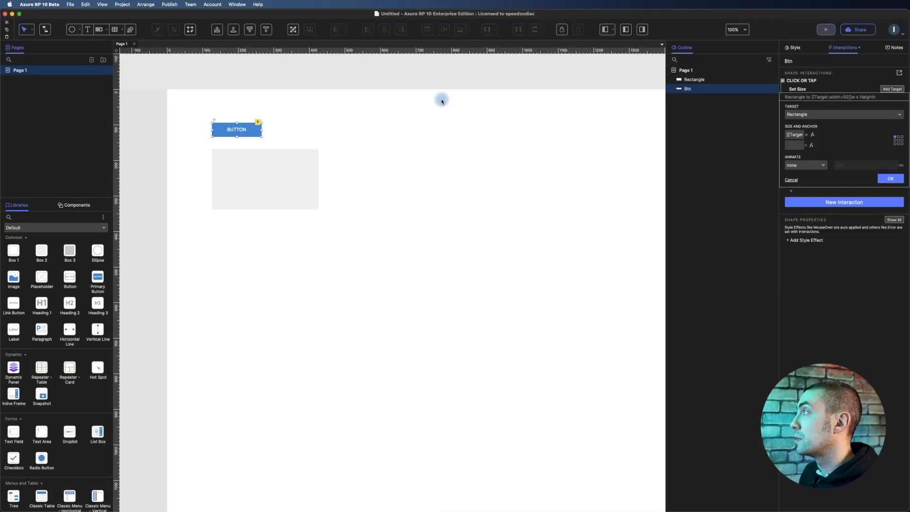
click(790, 134)
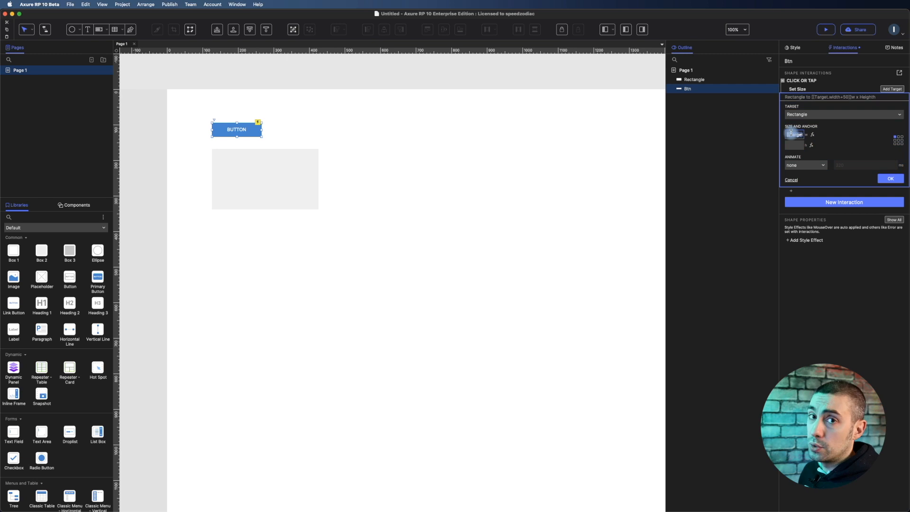
key(super+c)
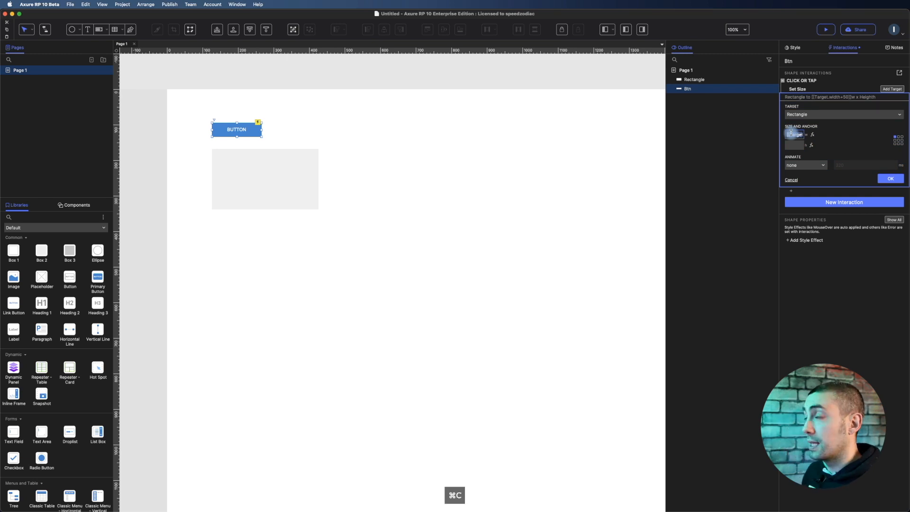
click(797, 146)
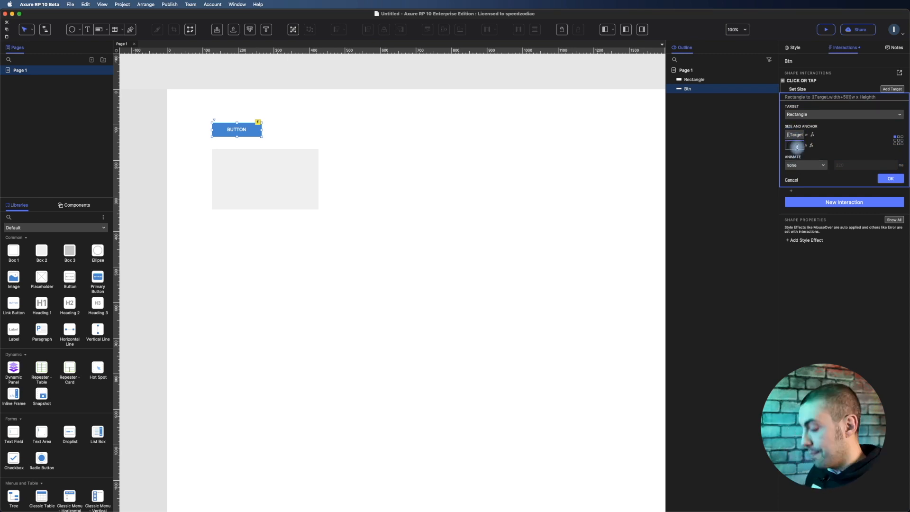
key(super+v)
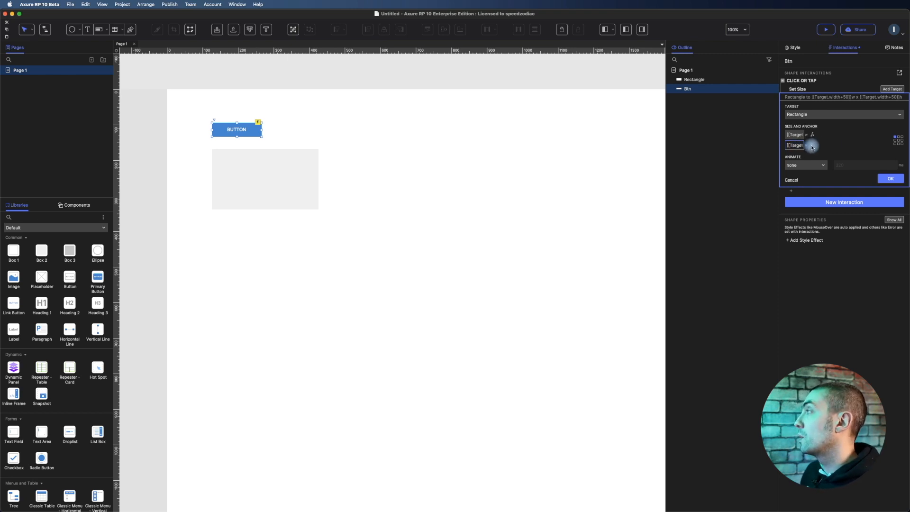
Step: Change the height expression to [[Target.height+100]] and confirm Rectangle's Set Size action
click(812, 146)
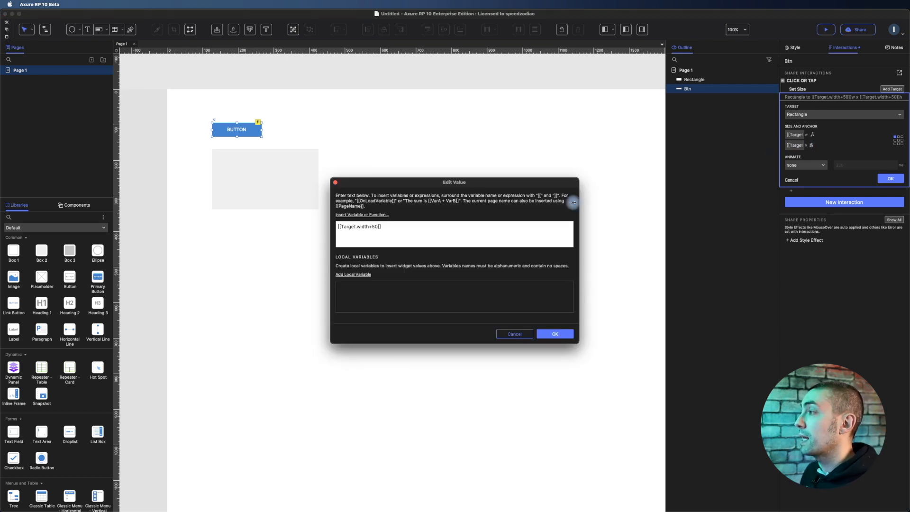
double_click(360, 227)
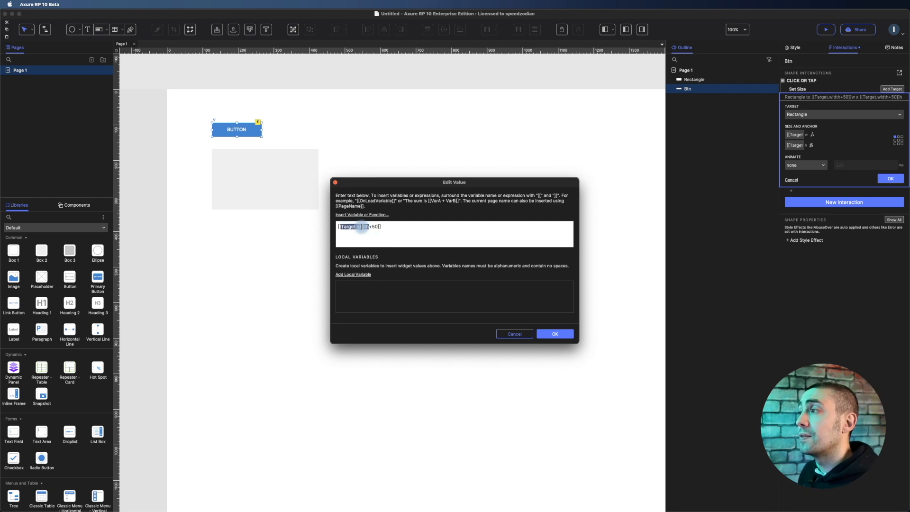
click(364, 227)
double_click(360, 227)
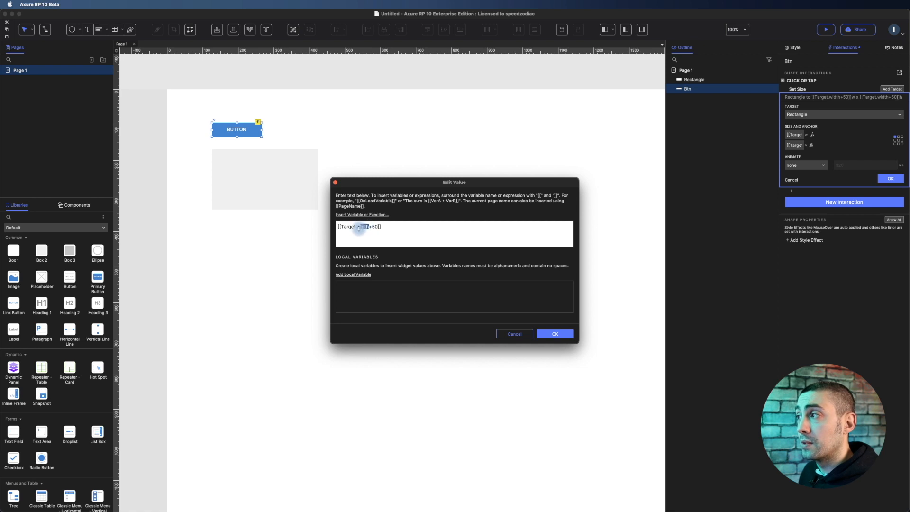
text(height)
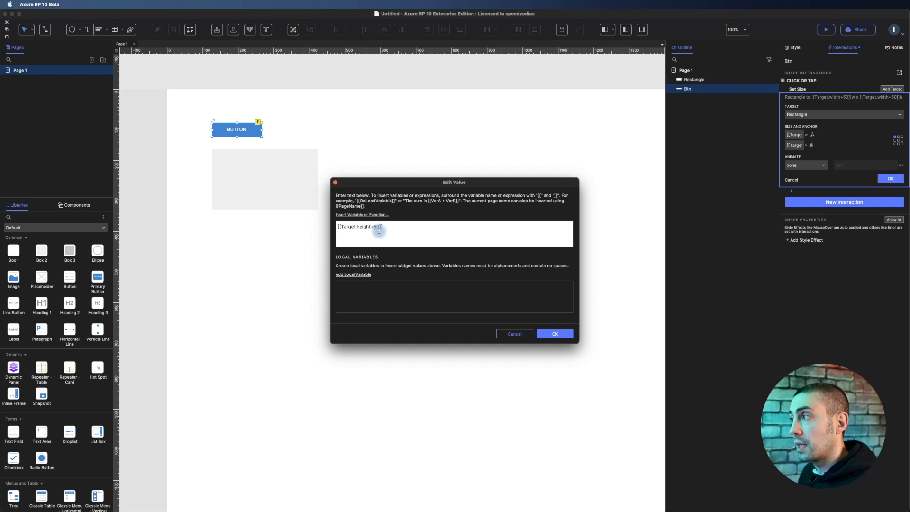
key(BackSpace)
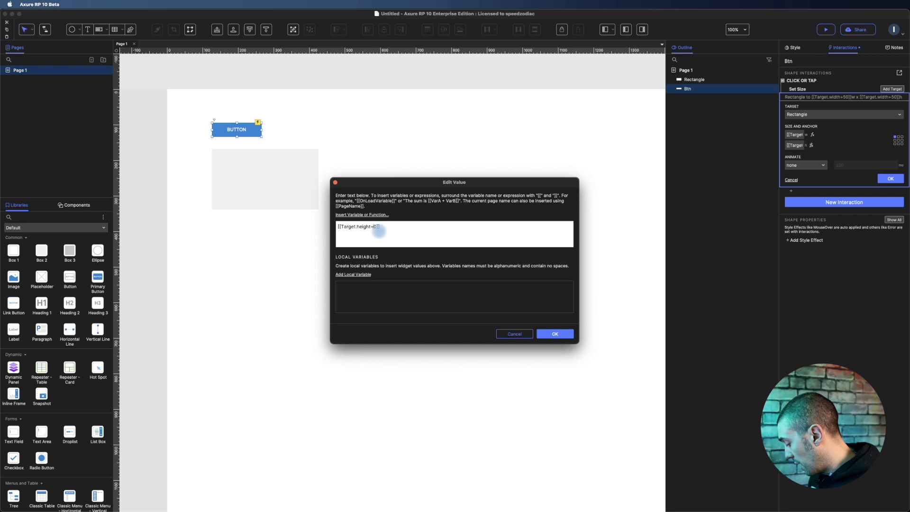
text(10)
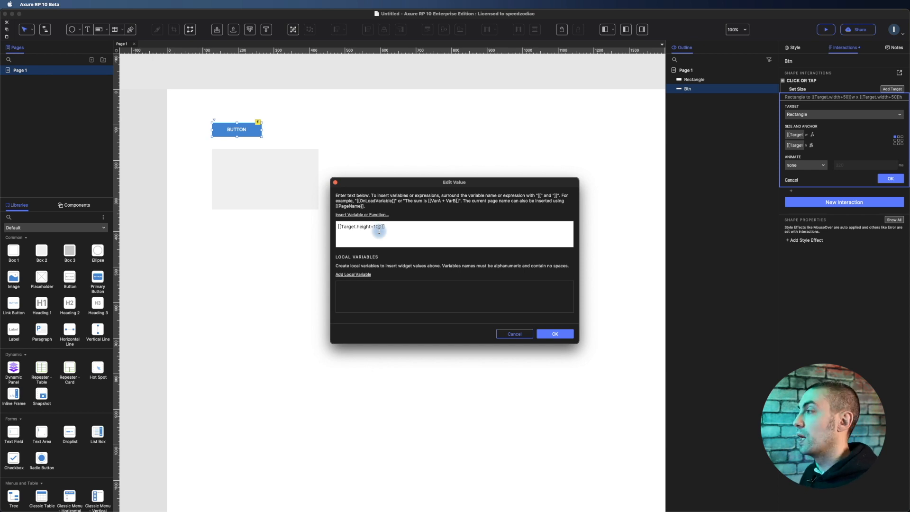
click(553, 333)
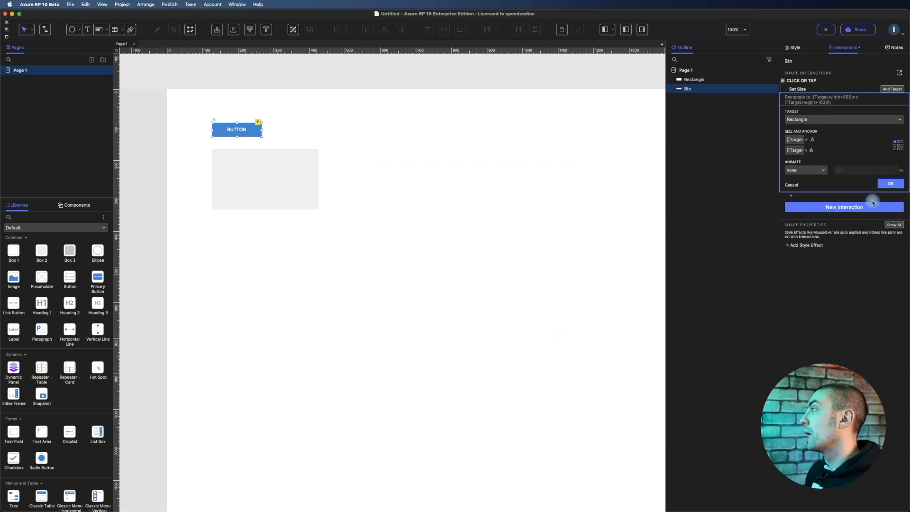
click(889, 184)
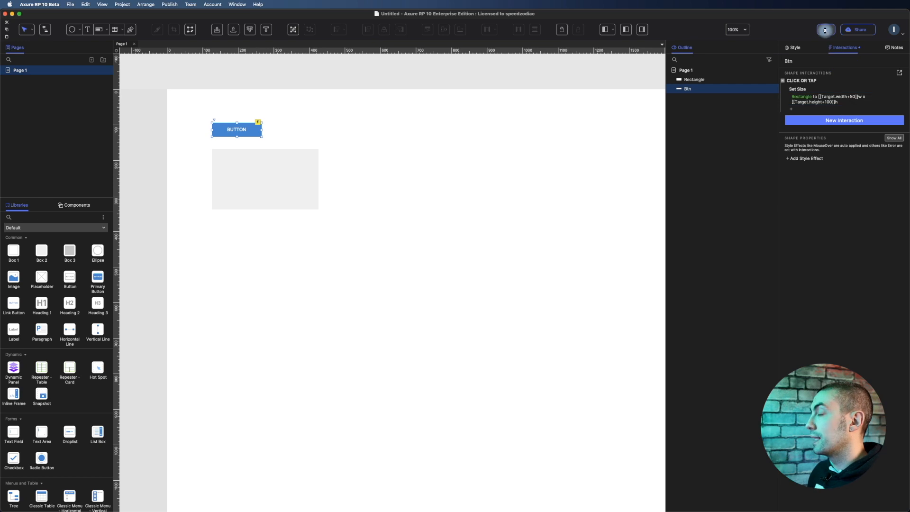
Step: Preview the page in the browser and trigger the button repeatedly to test Rectangle's combined width and height growth
click(825, 31)
click(423, 104)
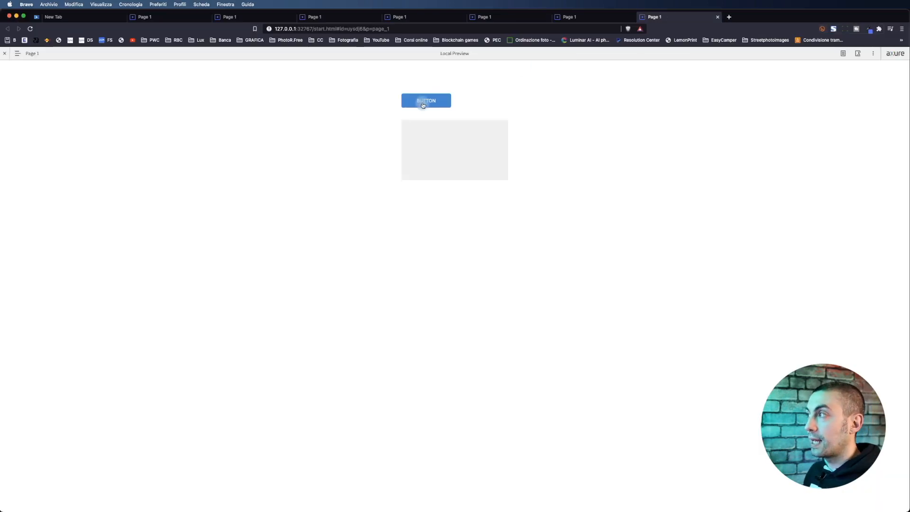
click(423, 103)
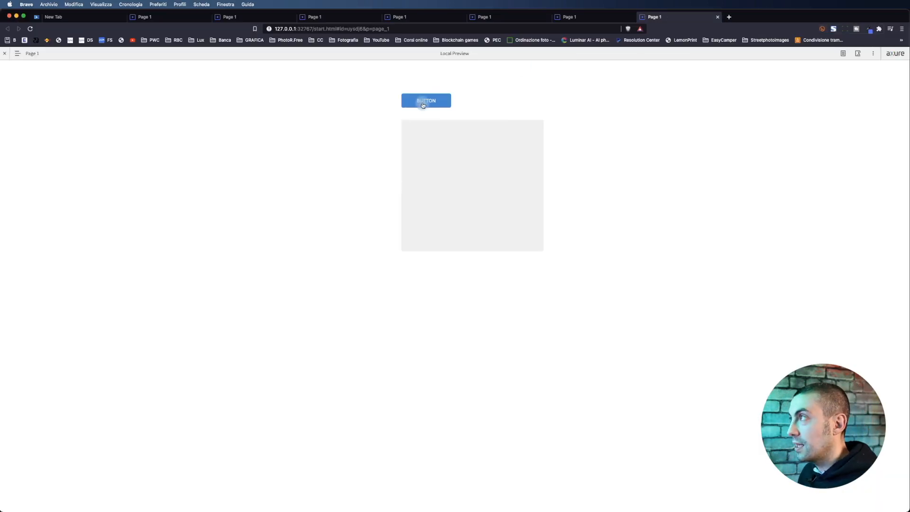
click(423, 104)
click(423, 103)
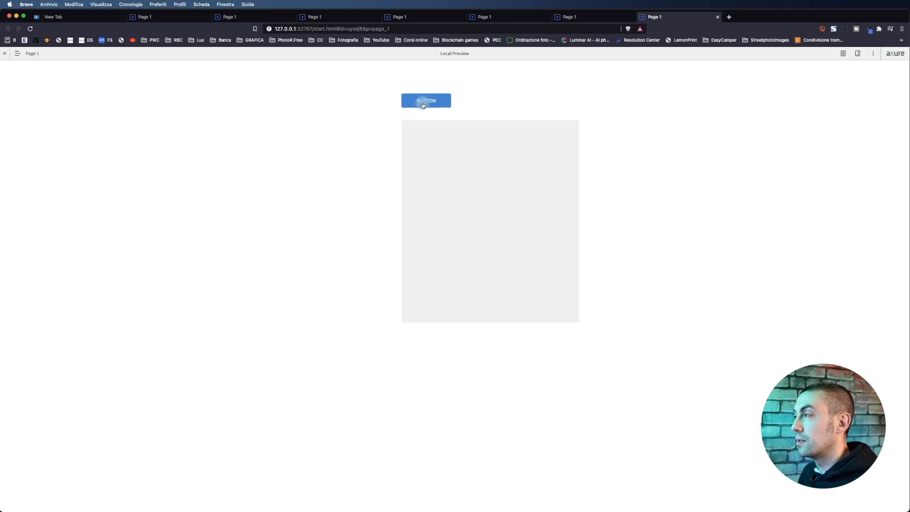
click(423, 104)
click(423, 104)
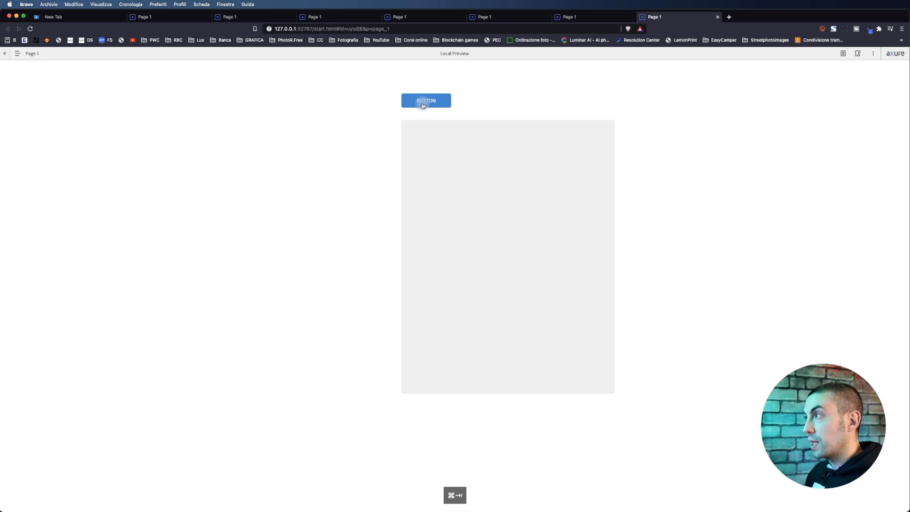
Step: Return to Axure RP, add a second Button widget beside the blue one, and copy the blue button's Click or Tap interaction onto it
key(super+Tab)
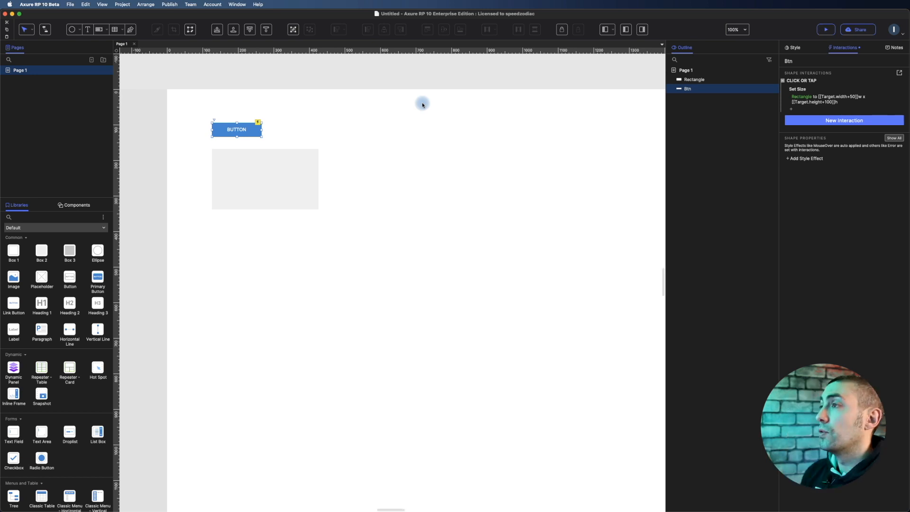
drag(69, 279, 348, 124)
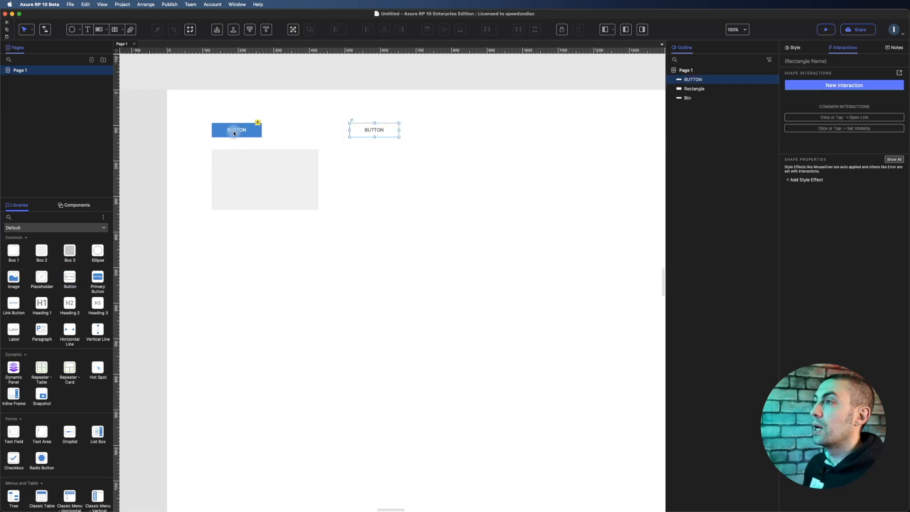
click(234, 131)
click(806, 80)
key(super+c)
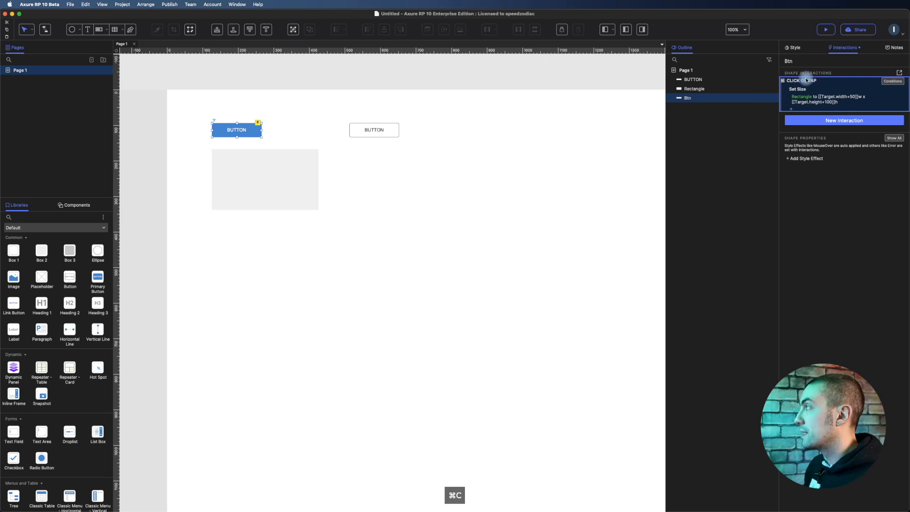
click(832, 101)
click(394, 131)
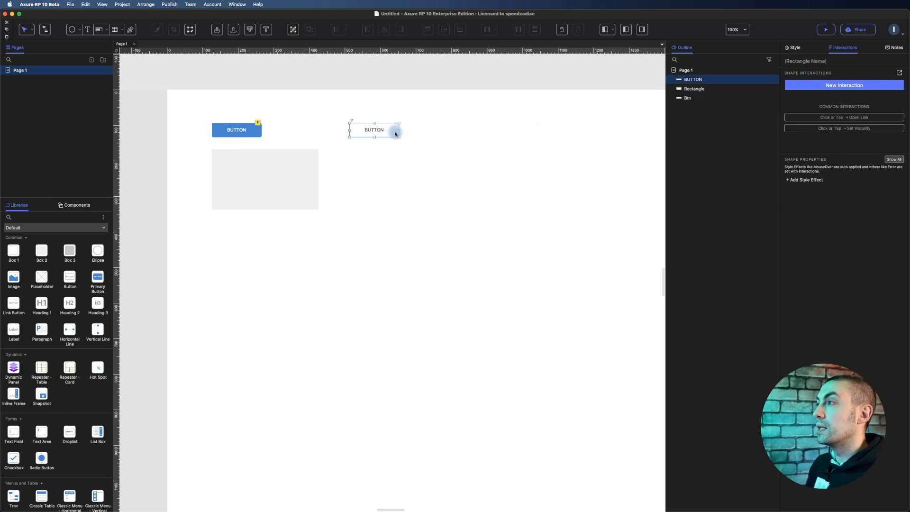
key(super+v)
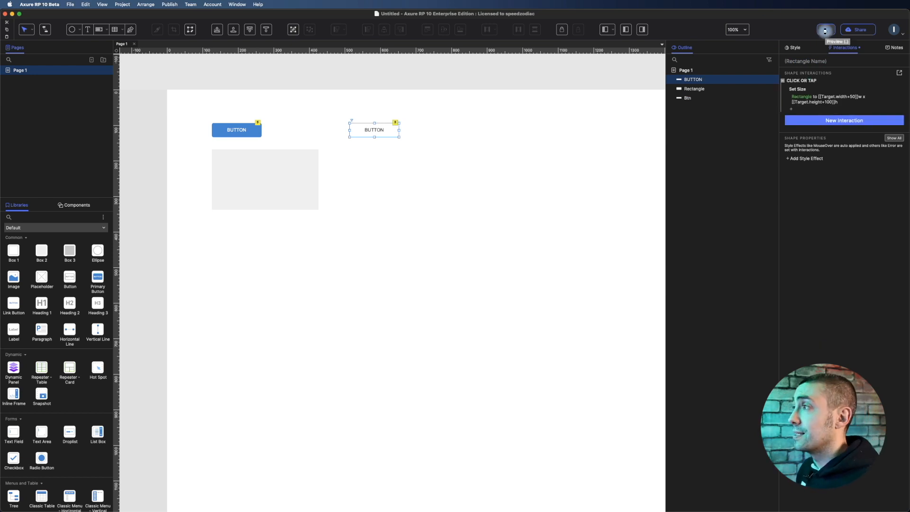
Step: Preview the page in the browser and trigger the new white button repeatedly to test that it resizes Rectangle
click(824, 31)
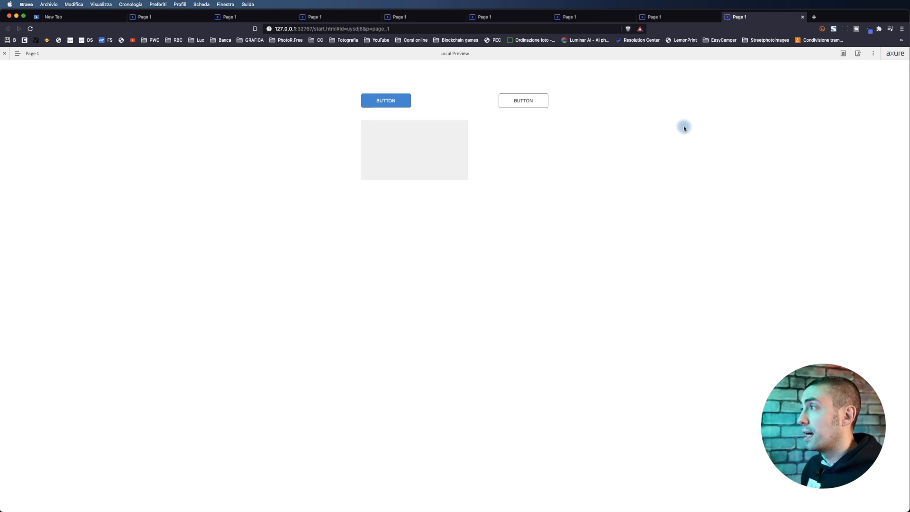
click(530, 102)
click(530, 103)
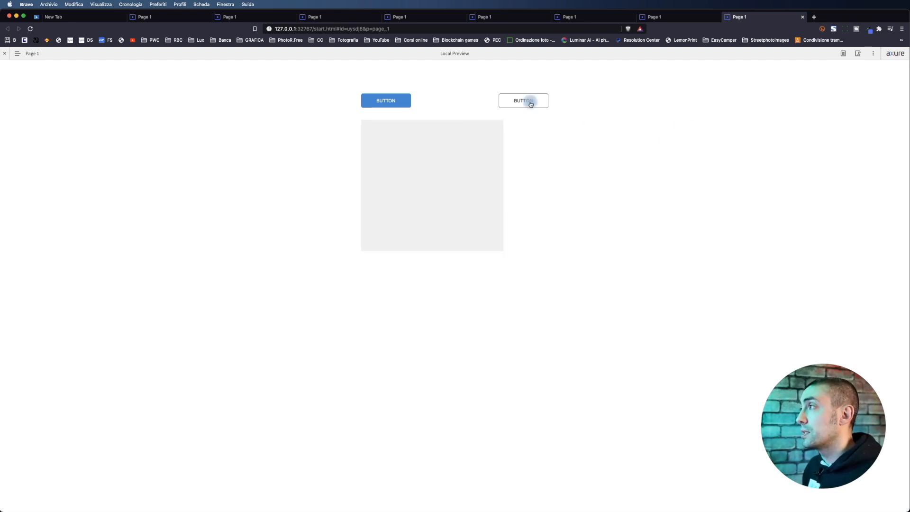
click(531, 103)
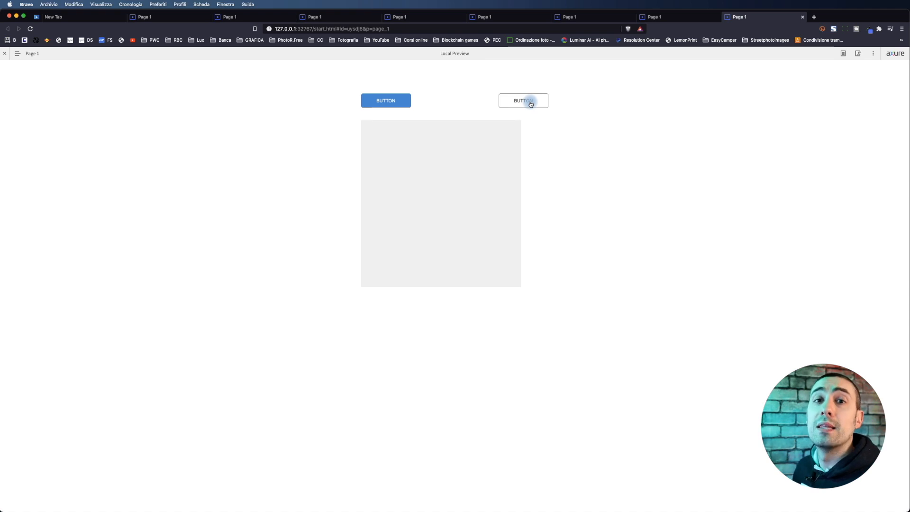
click(506, 100)
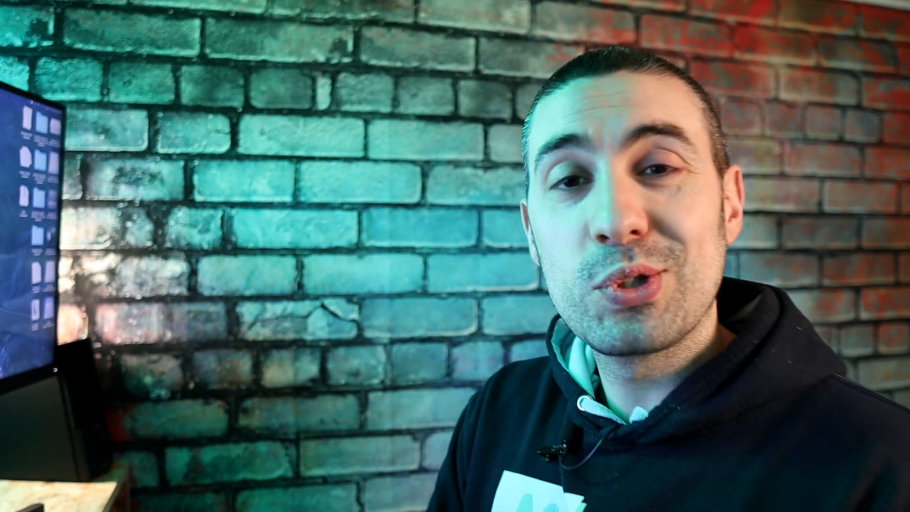